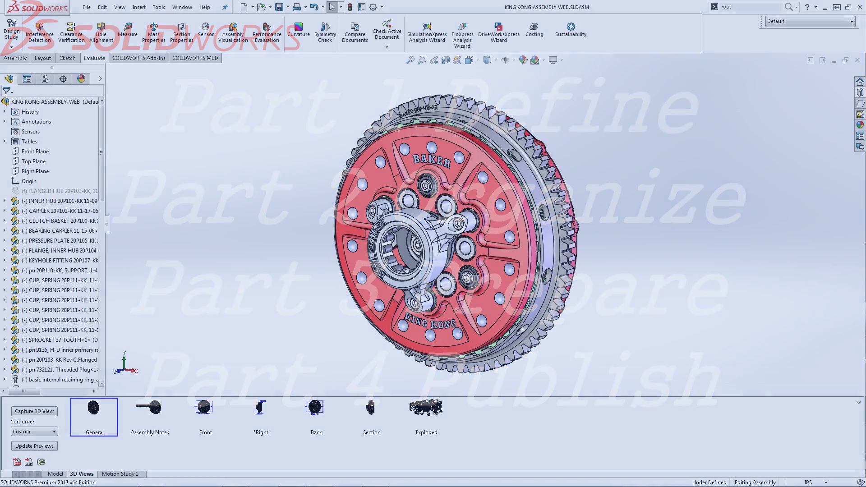
- Switch to the SOLIDWORKS MBD tab for the KING KONG clutch assembly
left_click(204, 59)
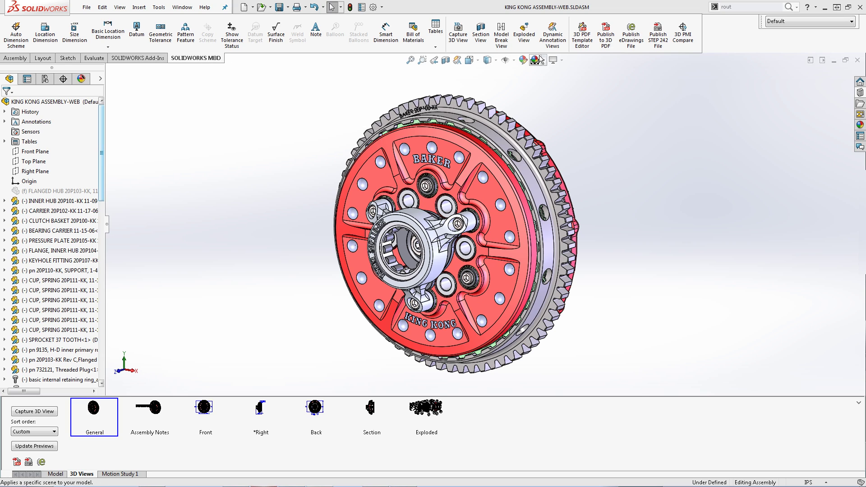
- Start Publish to 3D PDF with the Tutorial Series theme
left_click(606, 36)
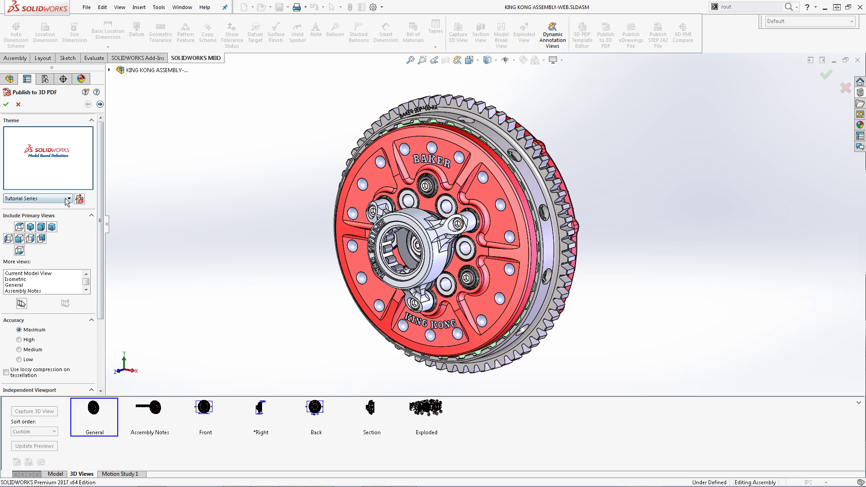
left_click(67, 199)
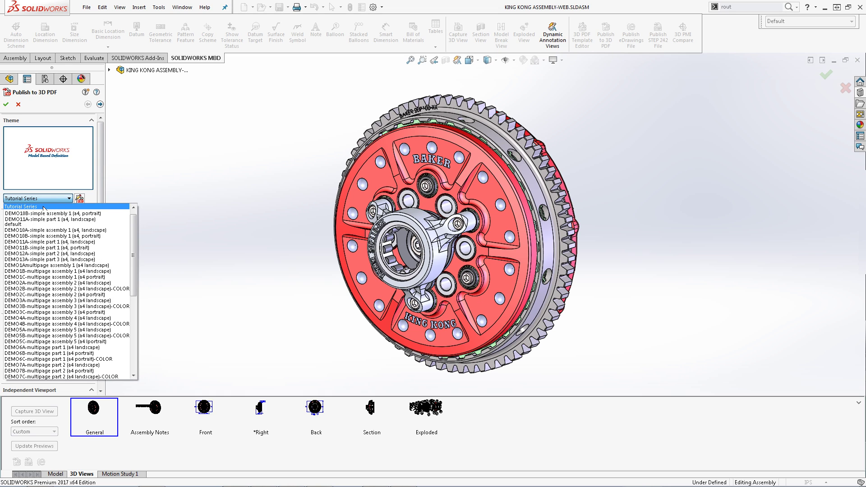
left_click(43, 207)
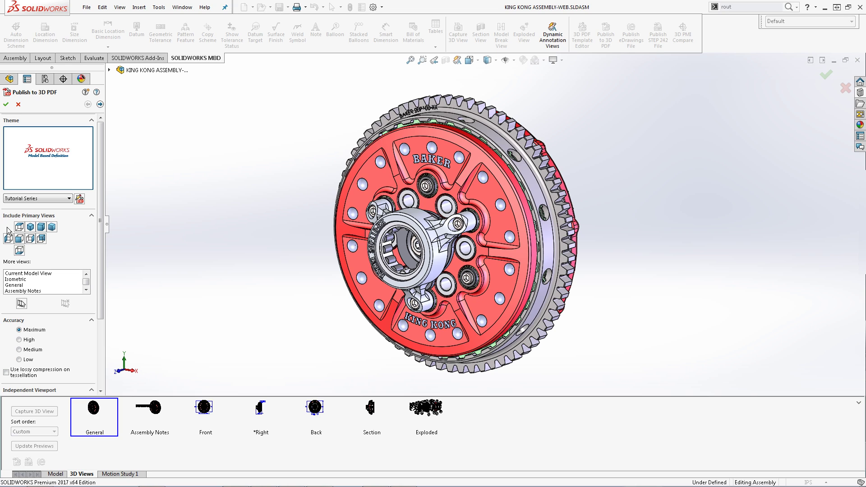
- Include the General, Assembly Notes, Front, Right, Back, Section and Exploded views
left_click(20, 238)
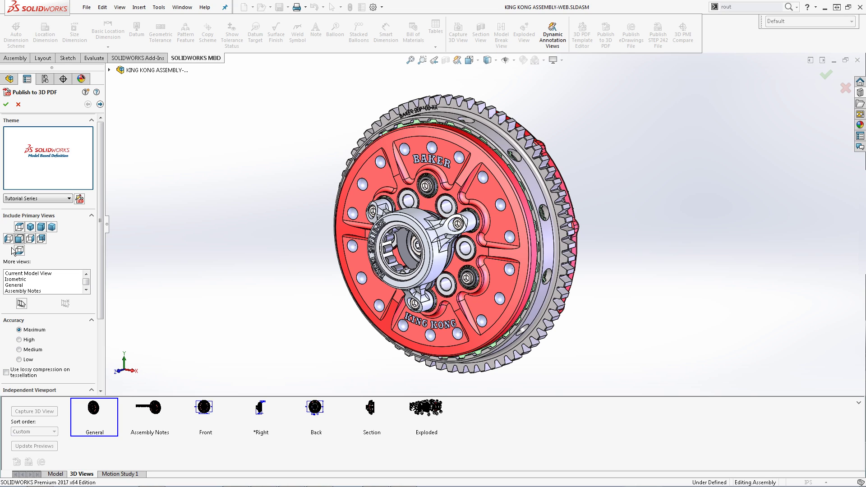
left_click(19, 285)
left_click(20, 291, "shift")
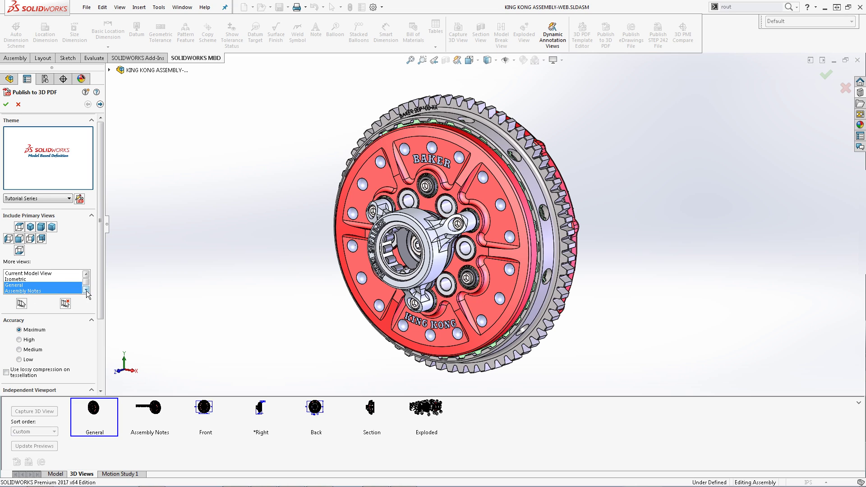
left_click(86, 290)
left_click(86, 290)
left_click(16, 291, "shift")
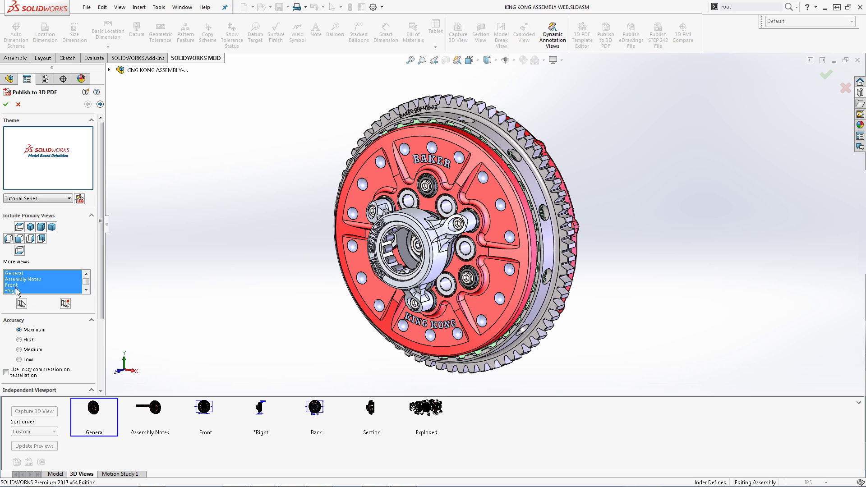
scroll(18, 288, "down", 1)
left_click(15, 280, "shift")
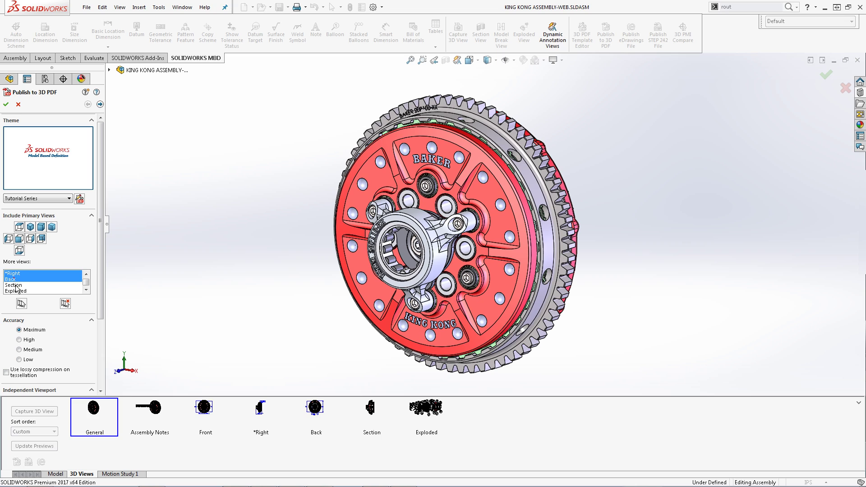
left_click(15, 286, "shift")
left_click(16, 290, "shift")
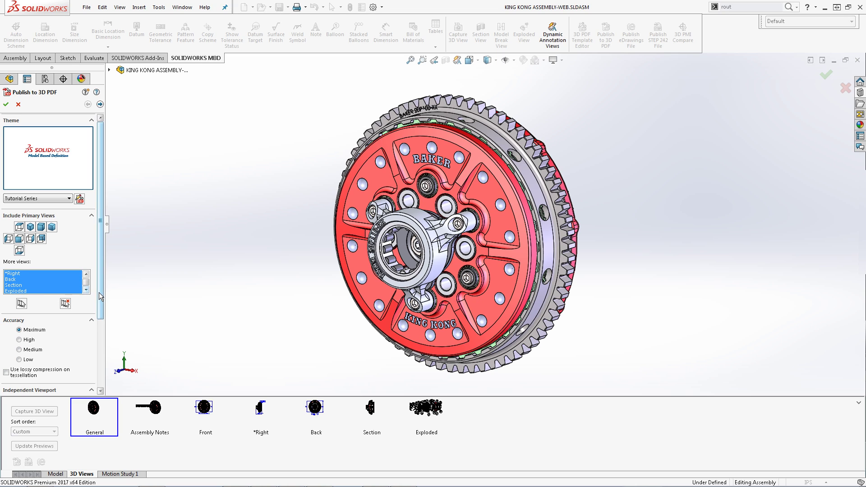
- Keep General as the Independent Viewport view
left_click_drag(100, 295, 99, 333)
scroll(100, 332, "down", 3)
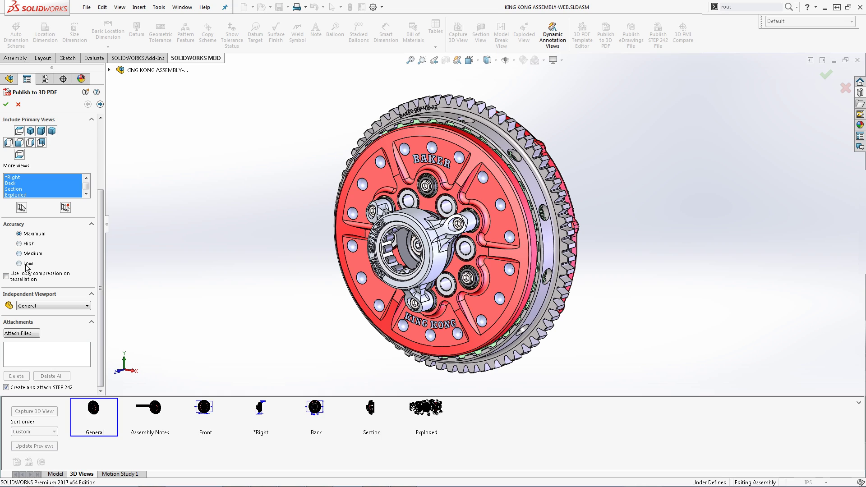
left_click(32, 307)
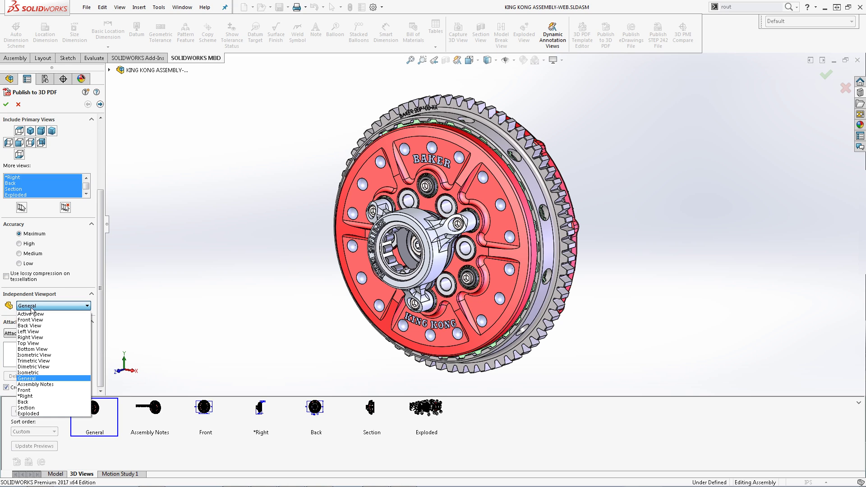
left_click(31, 378)
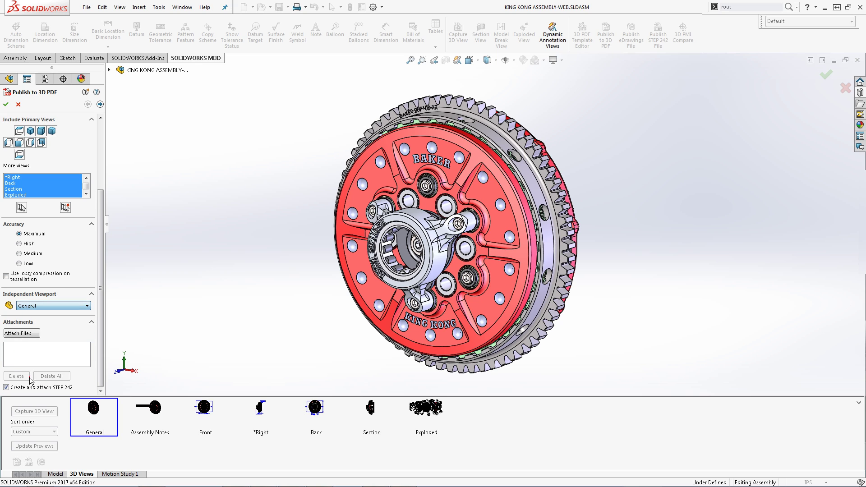
- Attach KING KONG ASSEMBLY-WEB.SLDASM and enable Create and attach STEP 242
left_click(21, 333)
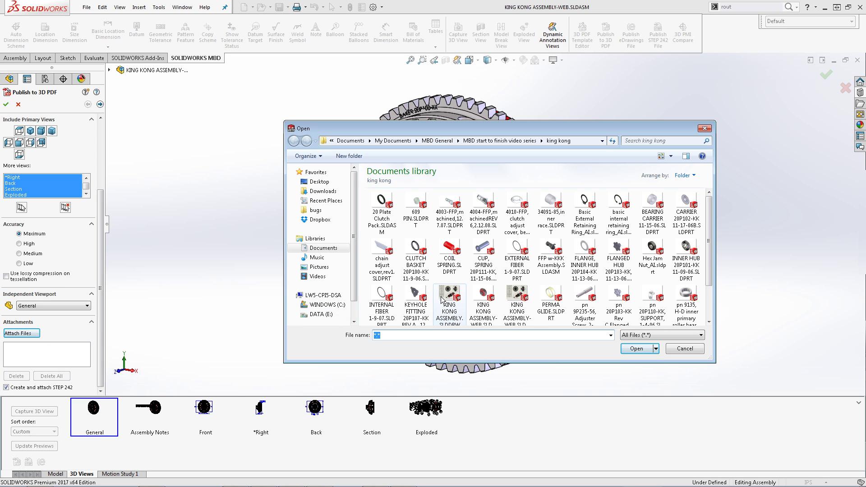
left_click(482, 297)
left_click(636, 349)
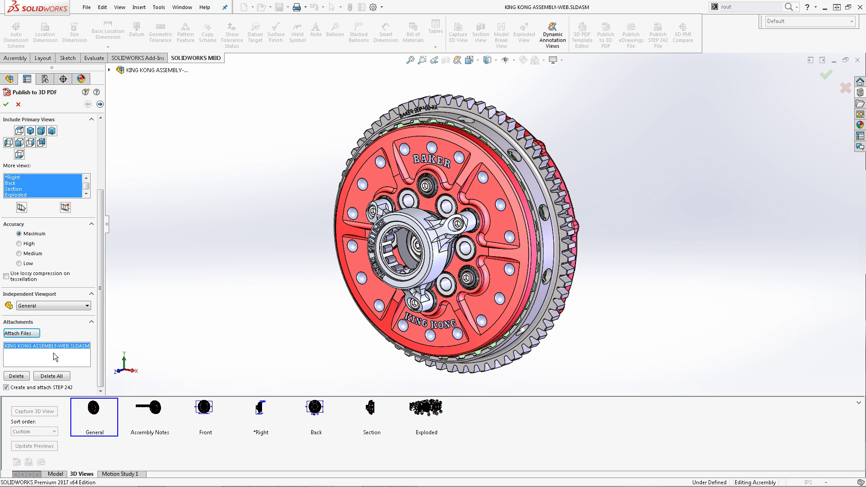
left_click(7, 387)
- On the BOM and text field page, enter the designer's initials in the Designer text field
left_click(100, 104)
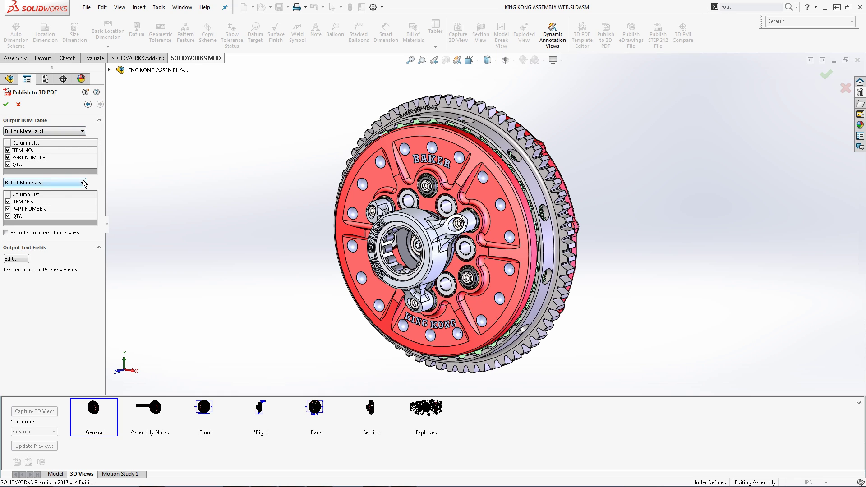
left_click(25, 260)
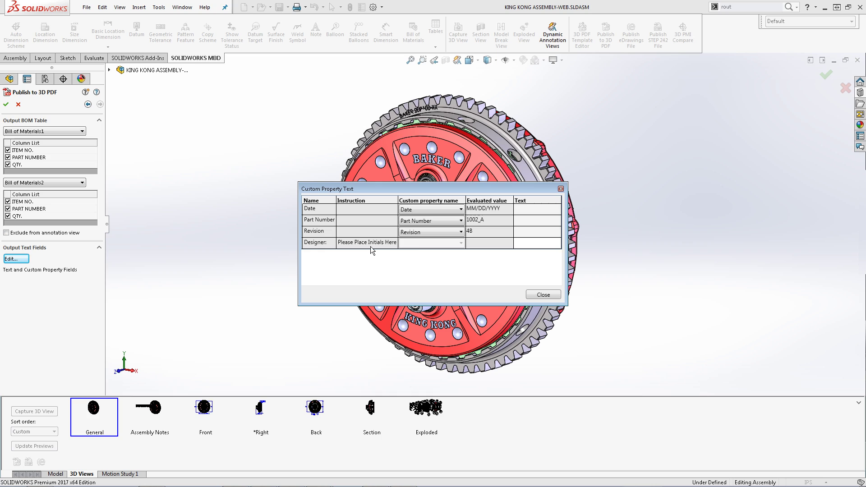
left_click(529, 242)
type("CPI5")
left_click(544, 295)
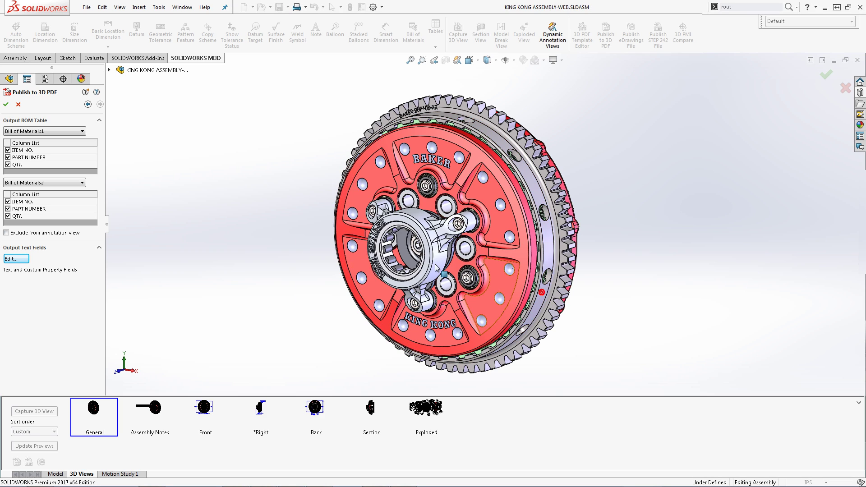
- Save the 3D PDF as KING KONG ASSEMBLY-WEB.PDF with View PDF after saving enabled
left_click(6, 104)
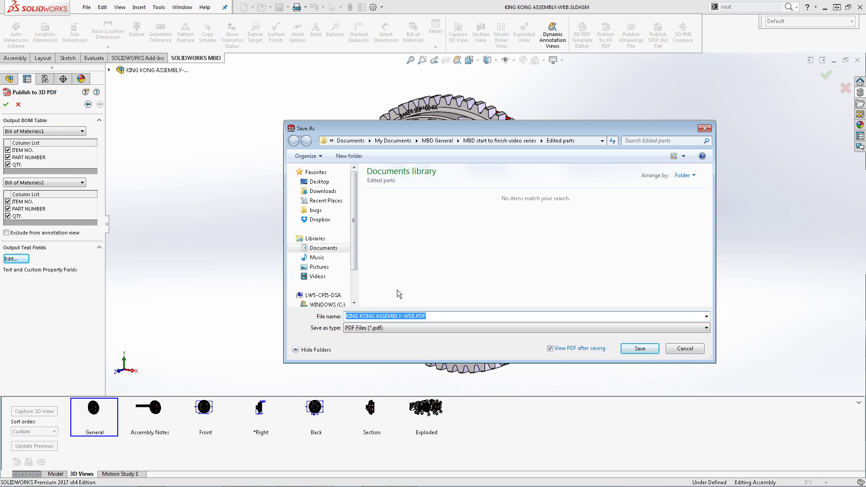
double_click(552, 349)
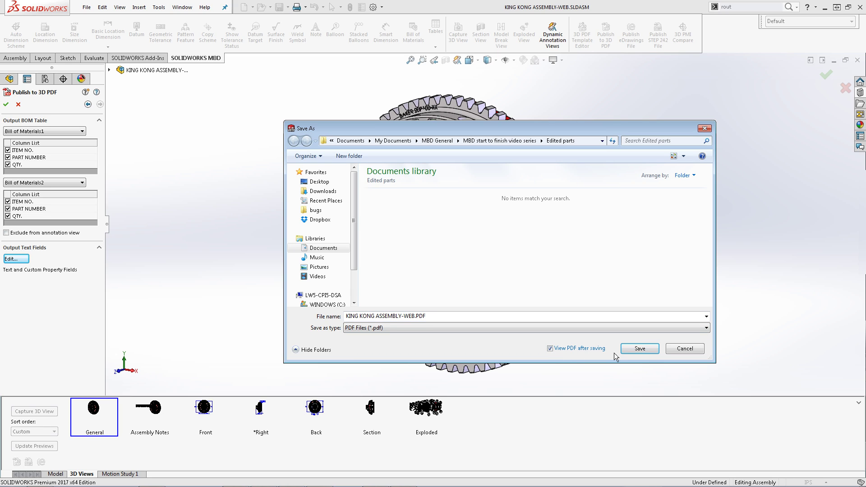
left_click(640, 348)
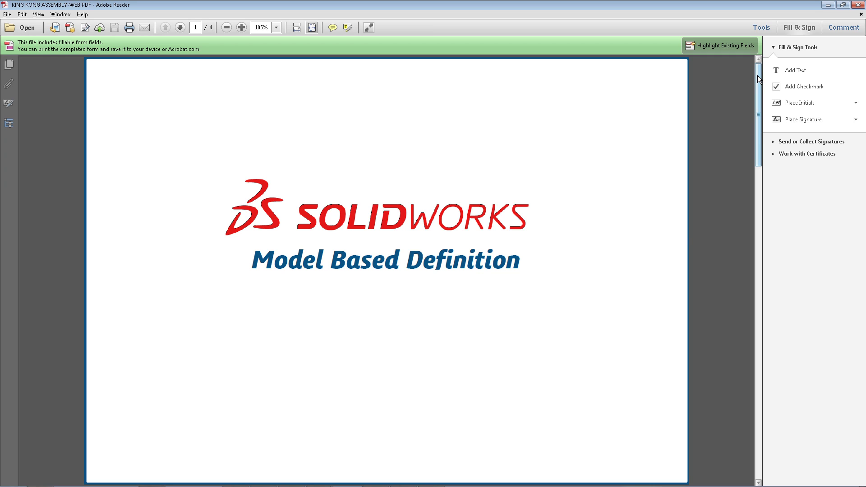
- Cycle through the Assembly Notes, Front, Right, Back, Section and Exploded views, returning to General
left_click_drag(757, 74, 765, 167)
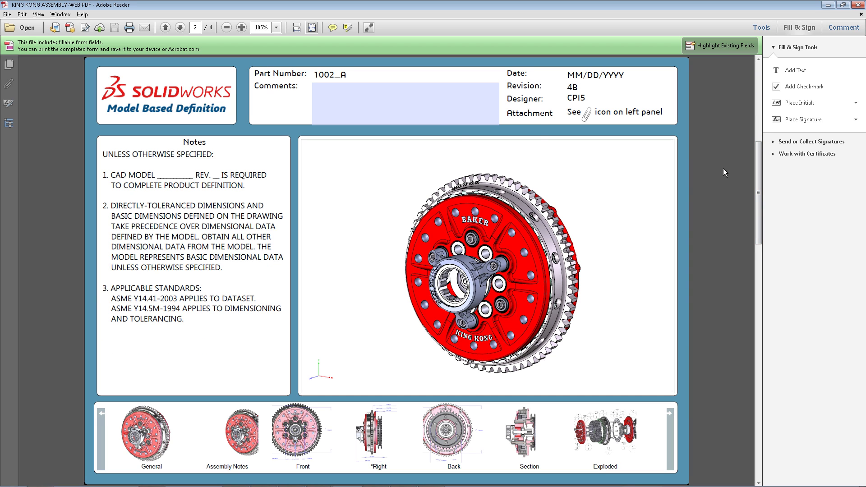
left_click(248, 429)
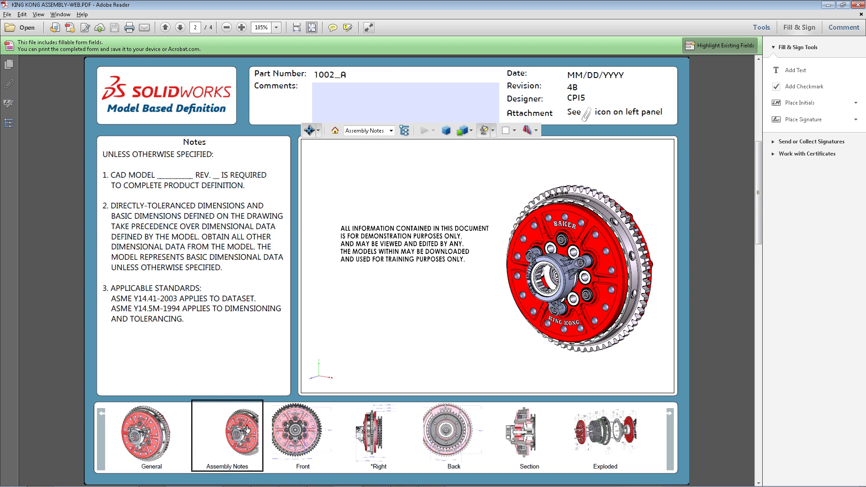
left_click(285, 433)
left_click(361, 434)
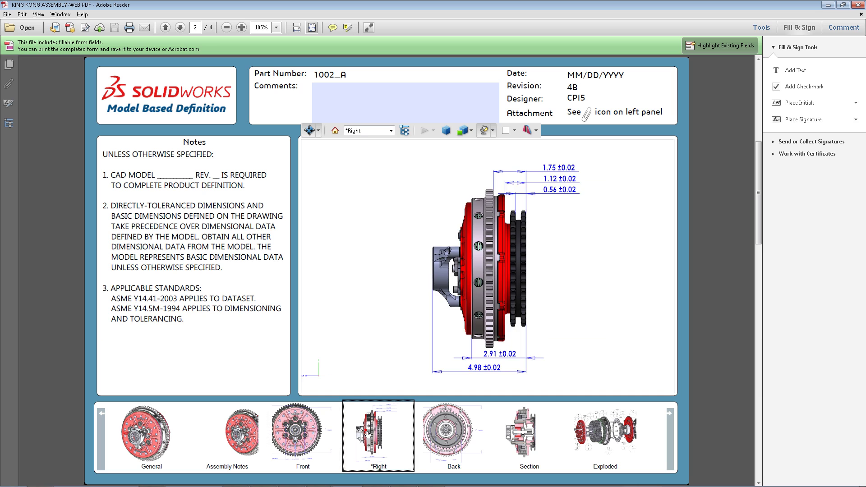
left_click(435, 434)
left_click(519, 437)
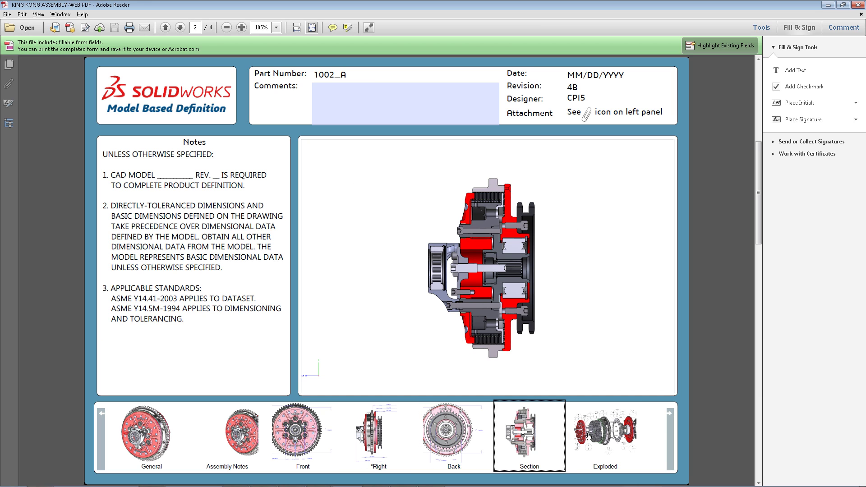
left_click(589, 436)
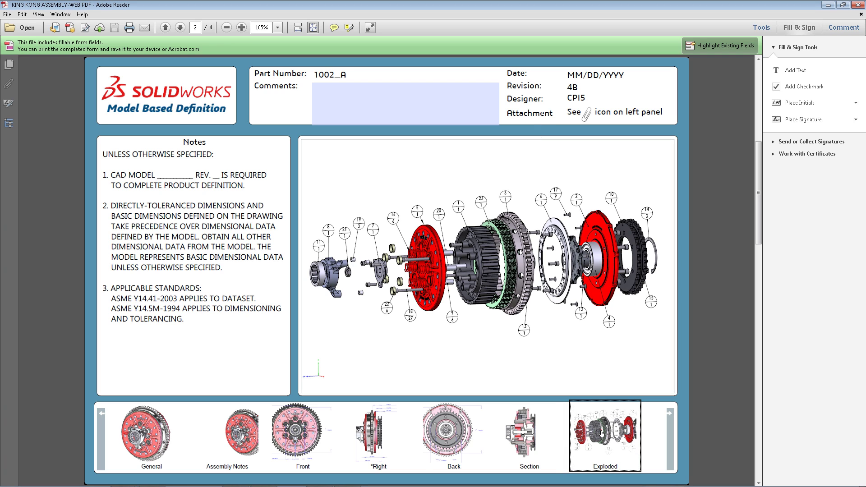
left_click(165, 437)
- Set a pale yellow 3D background and Illustration rendering, then scroll to page 3
mouse_move(341, 256)
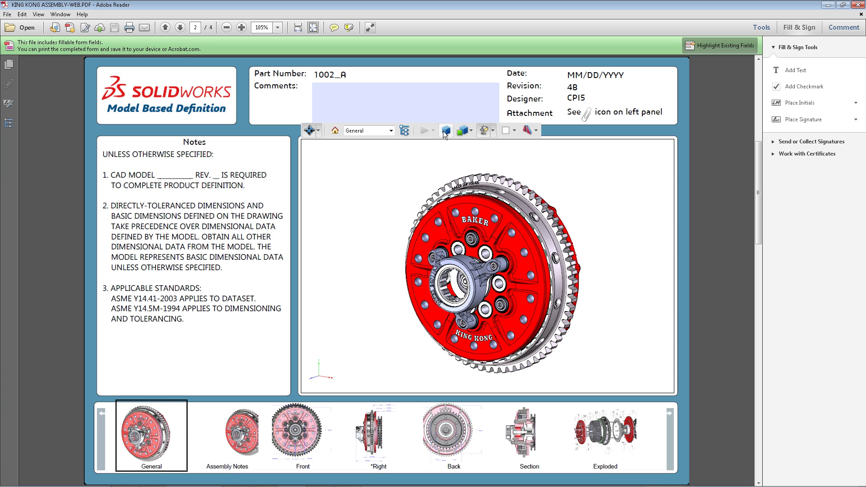
left_click(512, 132)
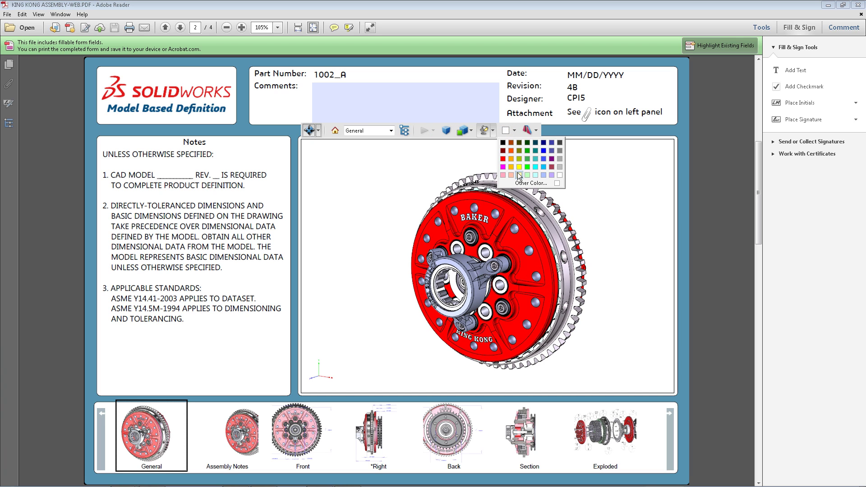
left_click(519, 175)
left_click(493, 131)
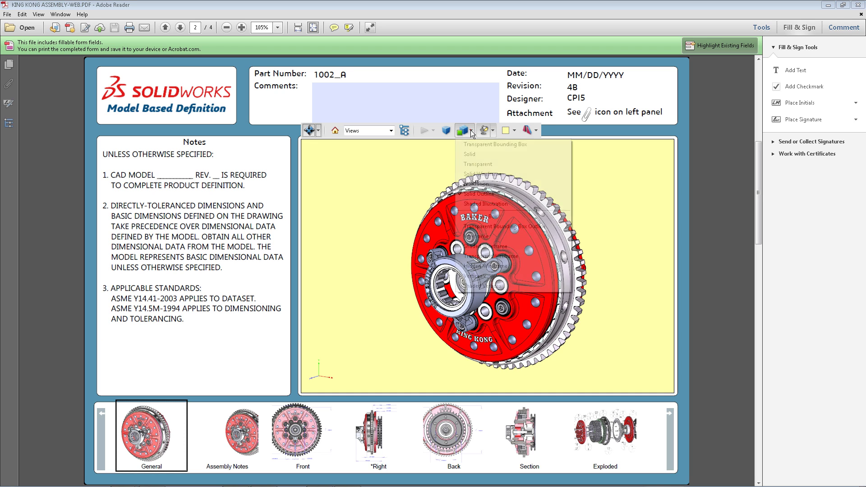
left_click(475, 184)
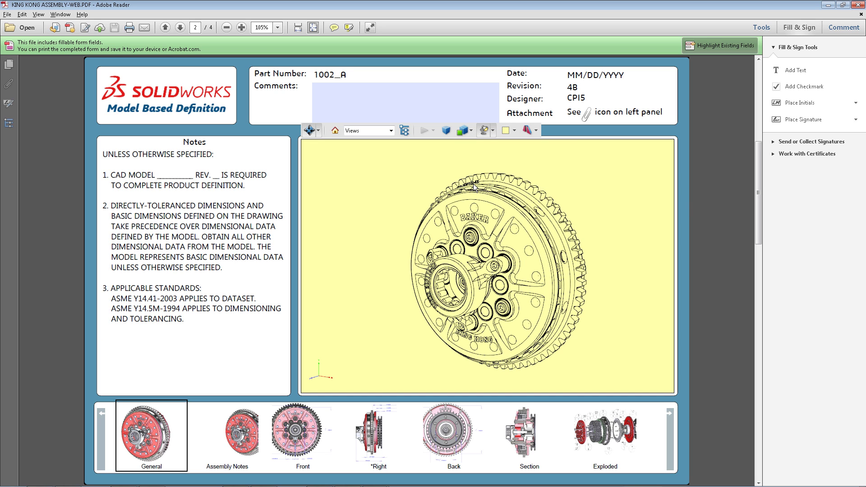
scroll(704, 202, "down", 3)
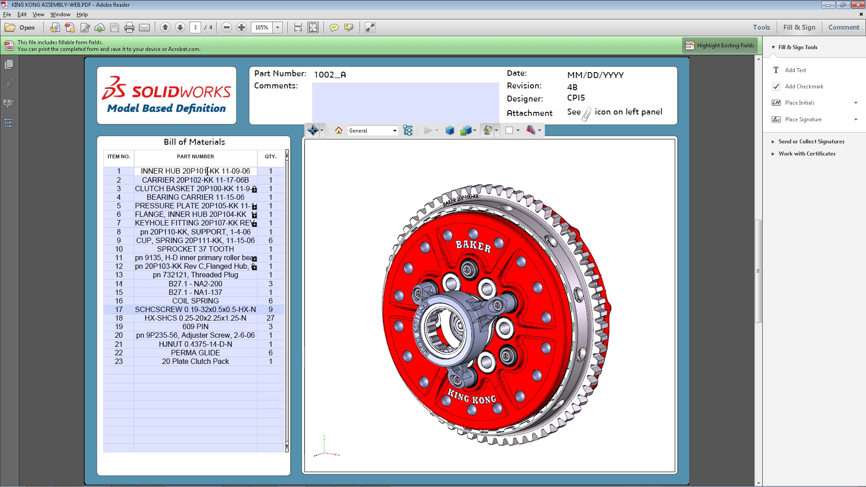
- Highlight INNER HUB, CARRIER, CLUTCH BASKET, FLANGE INNER HUB and KEYHOLE FITTING via their BOM rows
left_click(207, 171)
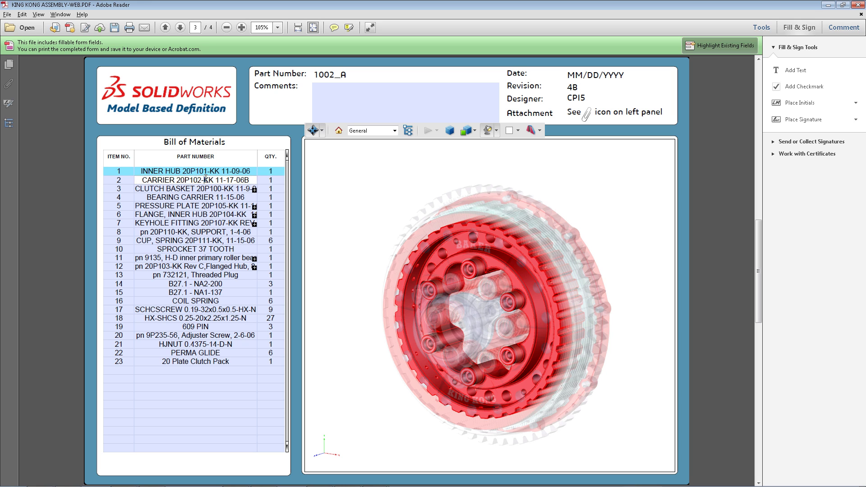
left_click(210, 180)
left_click(213, 188)
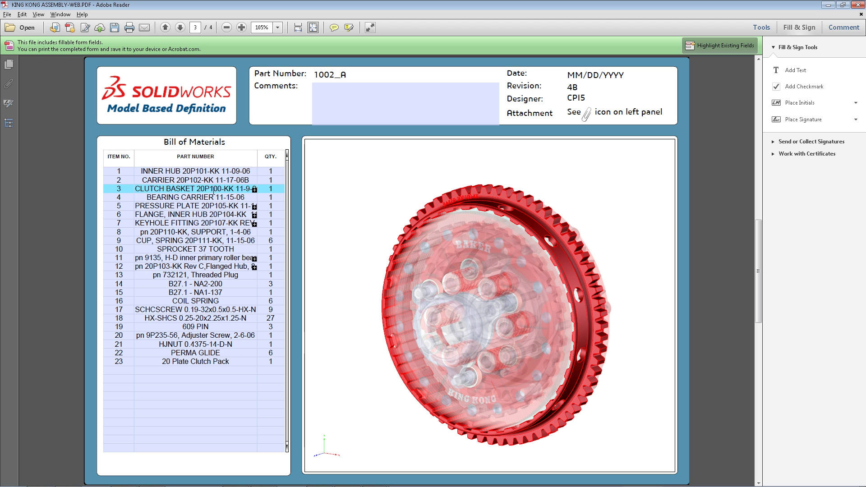
left_click(213, 215)
left_click(215, 224)
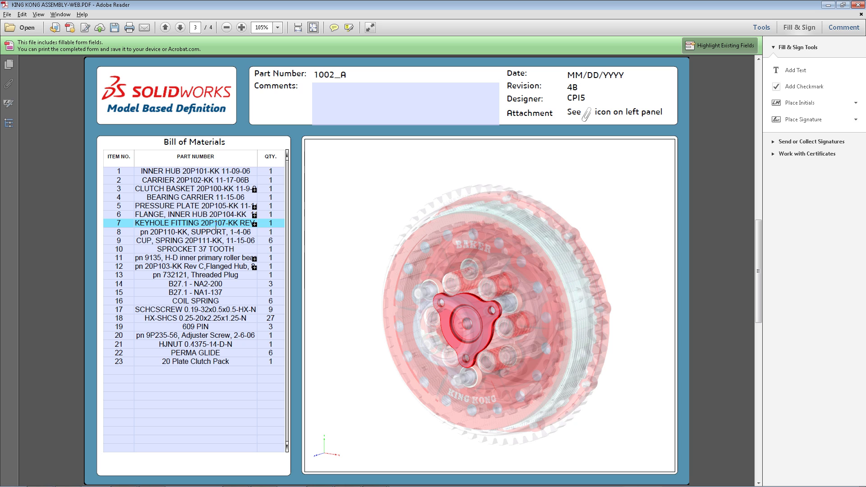
- Clear the highlight, select the clutch basket in the model, and go to page 4
left_click(351, 225)
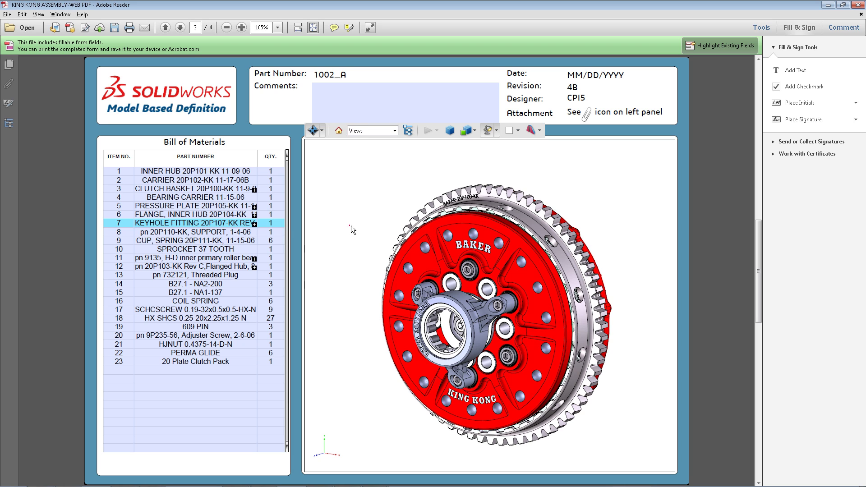
left_click(531, 222)
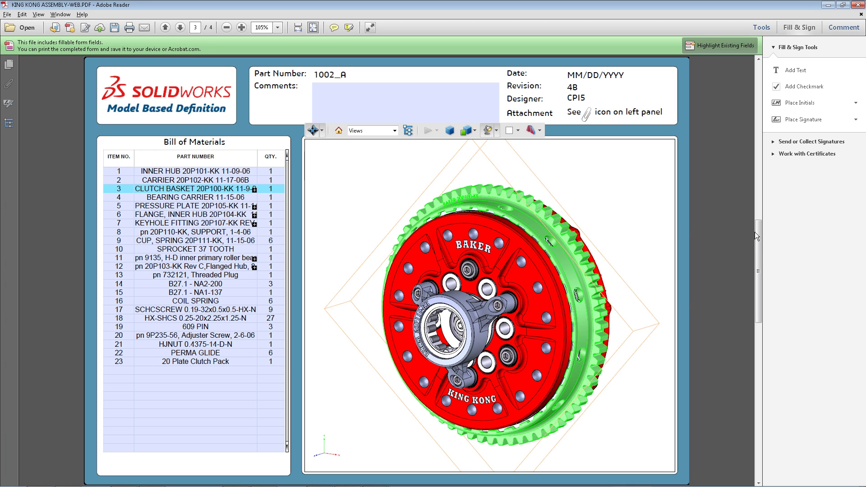
left_click_drag(755, 233, 771, 391)
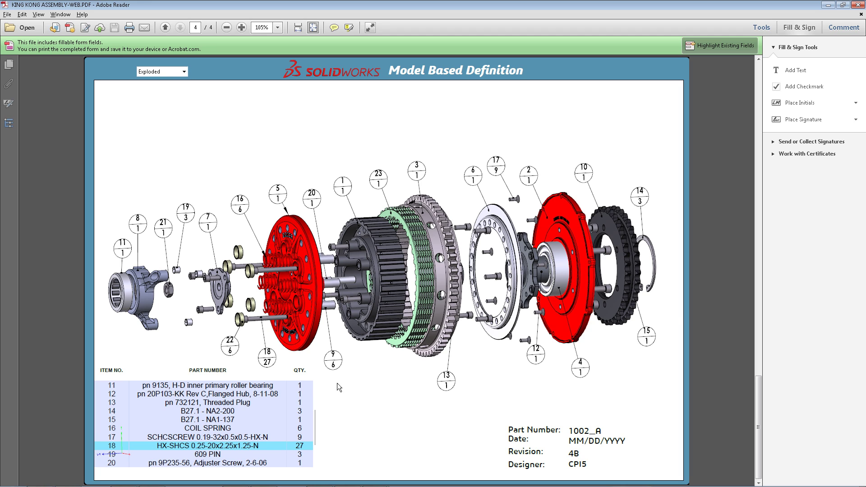
- Highlight BOM rows 11–13, then select and deselect the pressure plate in the exploded view
left_click(265, 386)
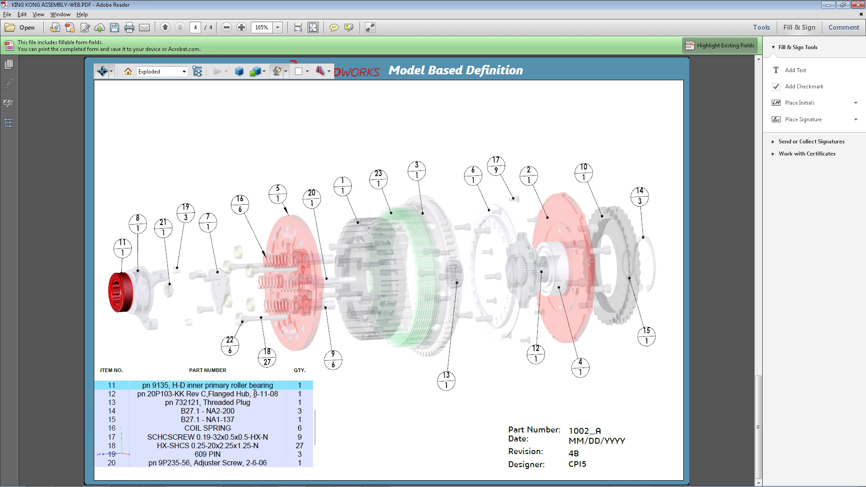
left_click(254, 394)
left_click(249, 403)
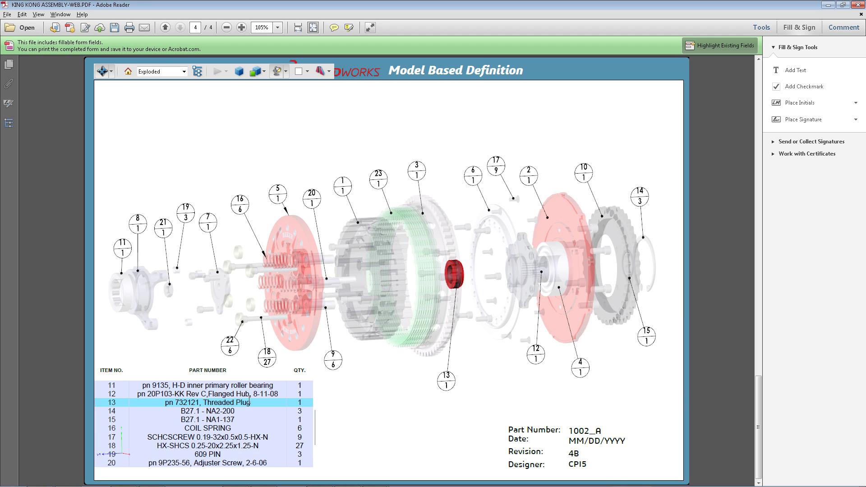
left_click(309, 355)
left_click(313, 323)
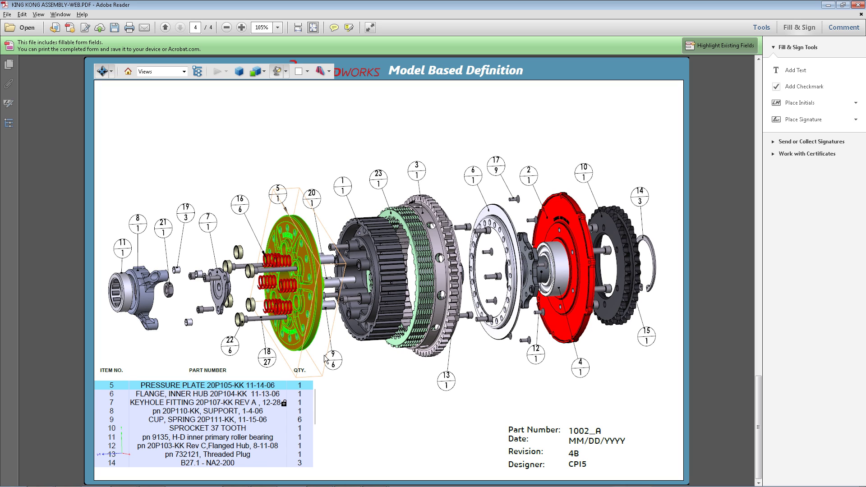
left_click(329, 377)
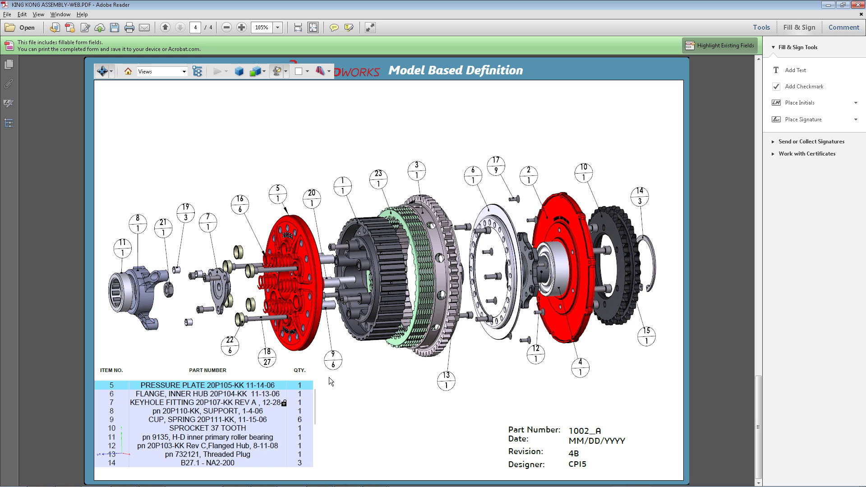
- Type 'The Model Looks great!!' into the Comments field on page 2
scroll(719, 242, "up", 10)
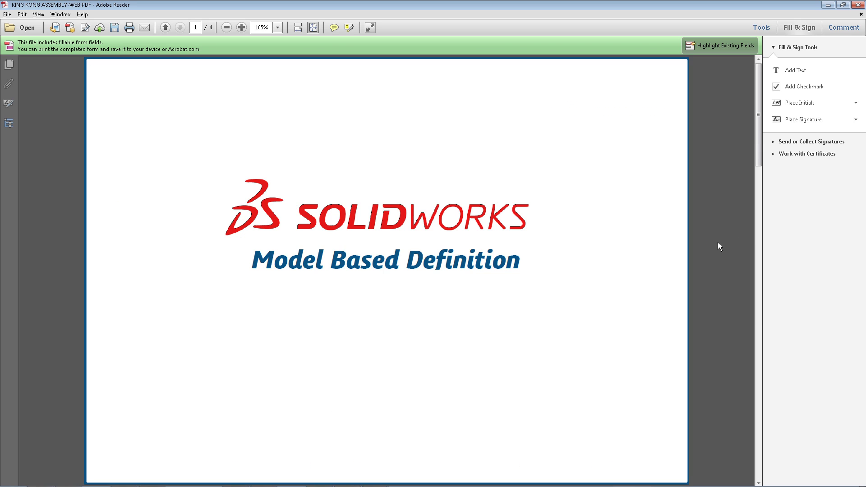
scroll(718, 242, "down", 3)
left_click(357, 99)
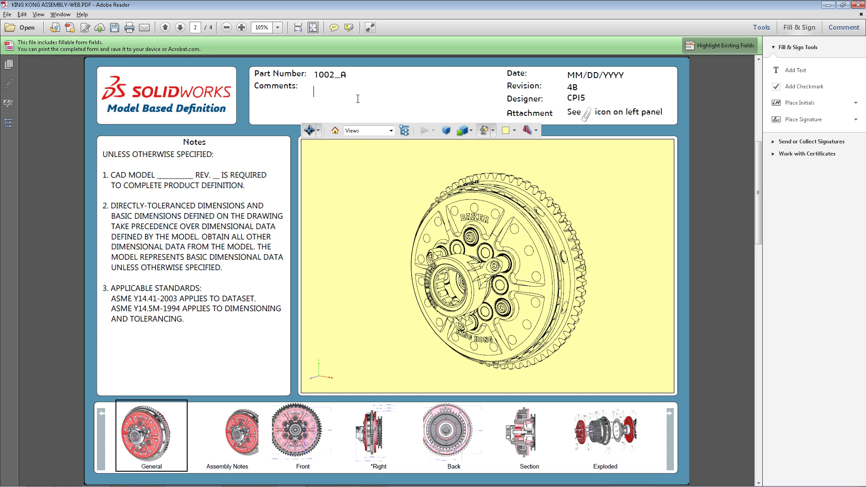
type("Th")
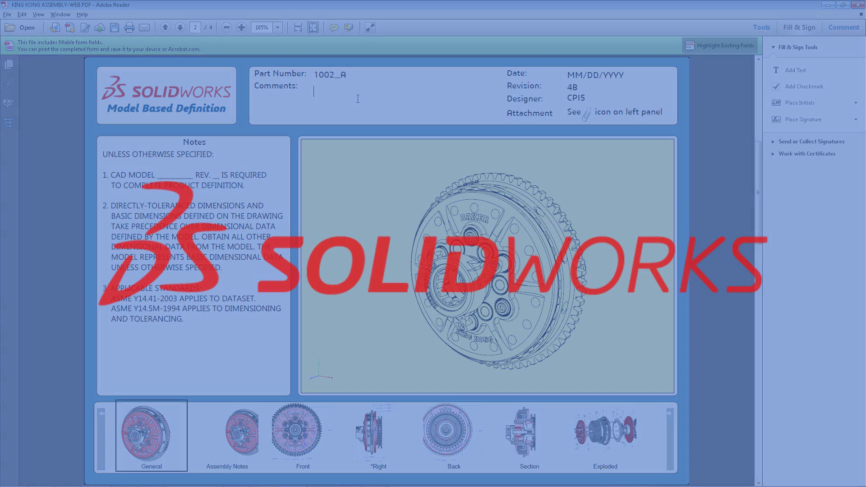
type("e Model L")
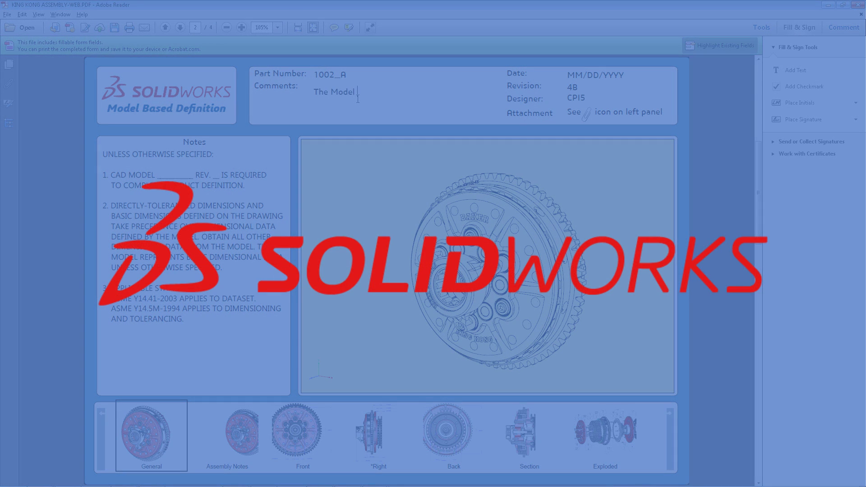
type("ooks great!")
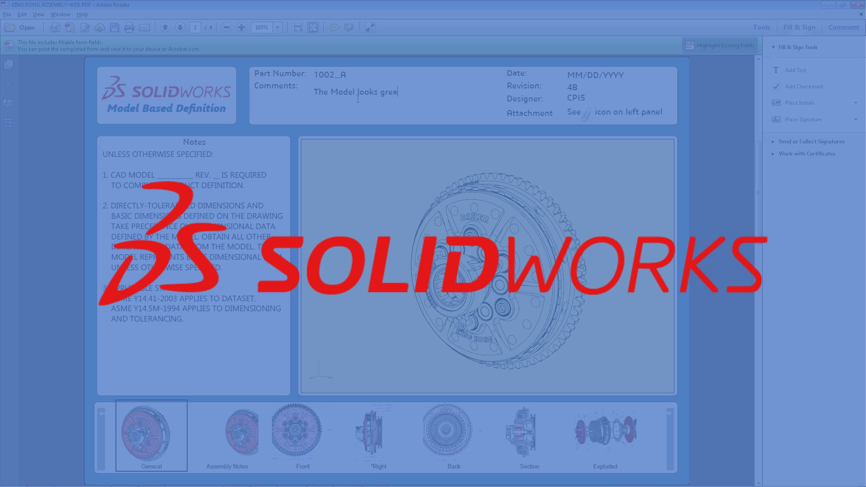